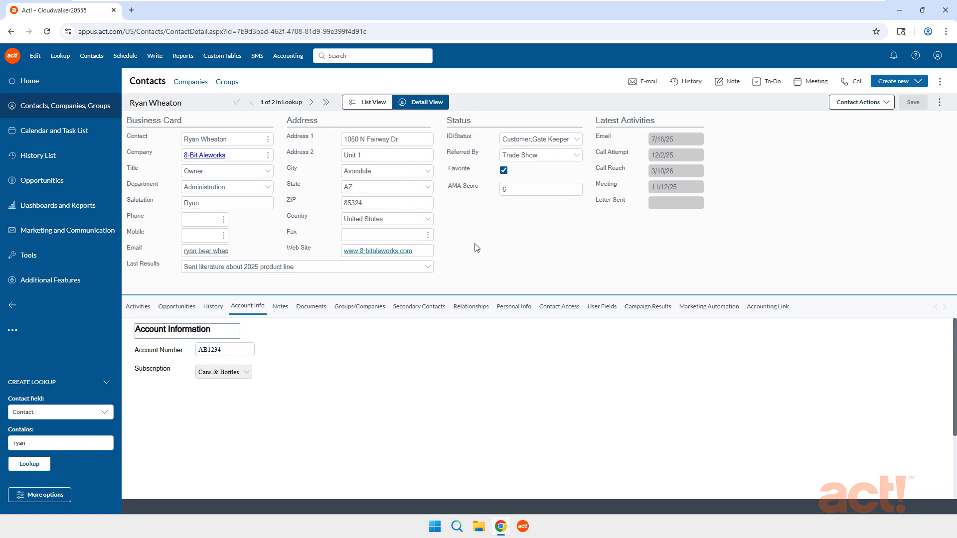
Step: Open the Define Fields tool from the design tools and show the fields for Contacts
{"action": "left_click", "coordinate": [516, 307]}
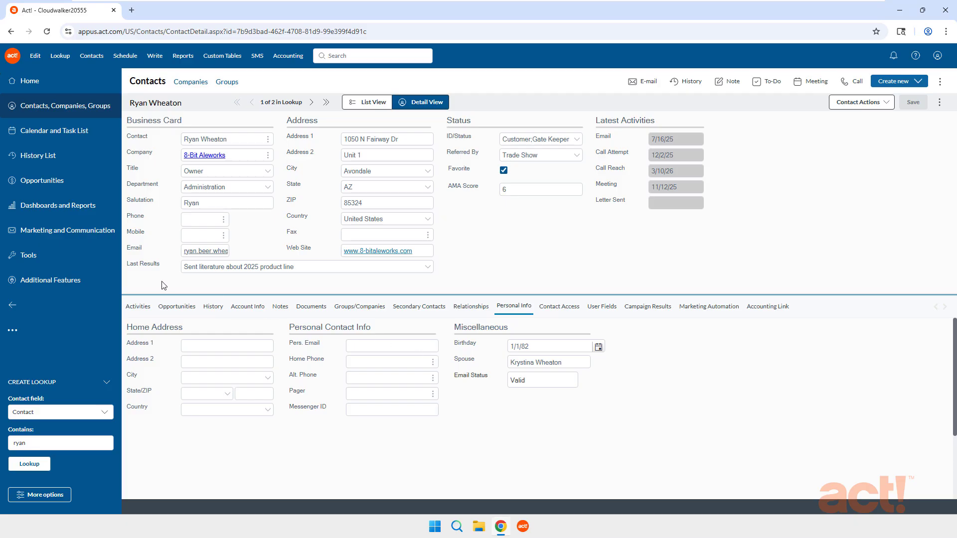
{"action": "left_click", "coordinate": [33, 257]}
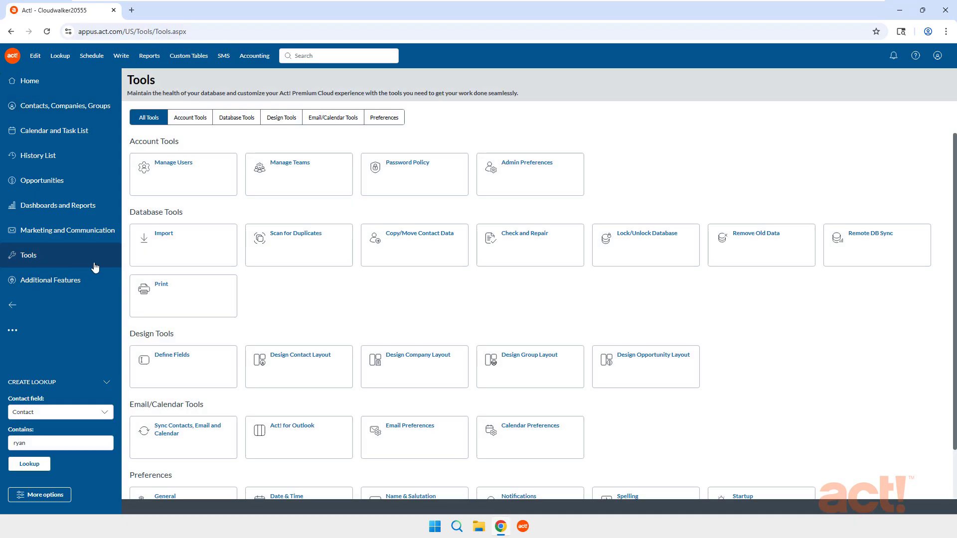
{"action": "left_click", "coordinate": [279, 123]}
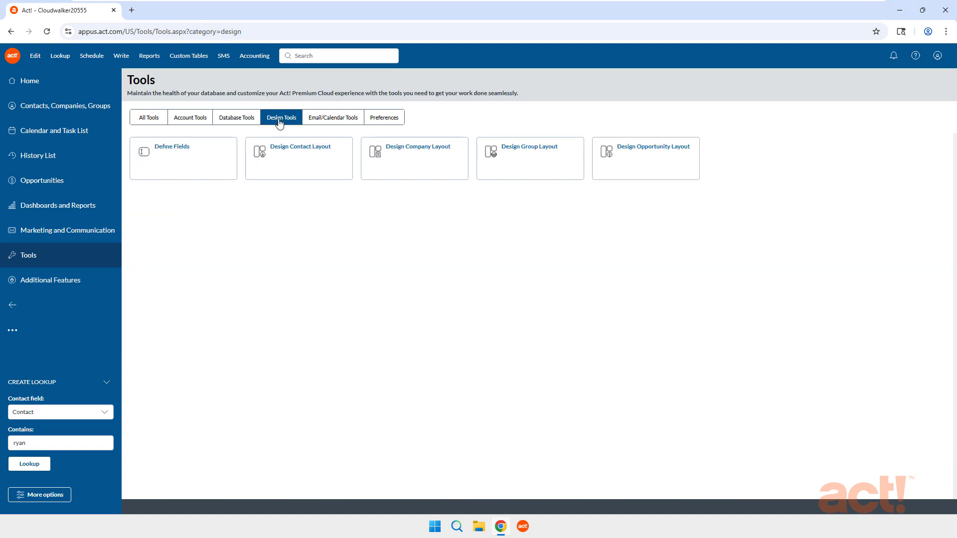
{"action": "left_click", "coordinate": [181, 161]}
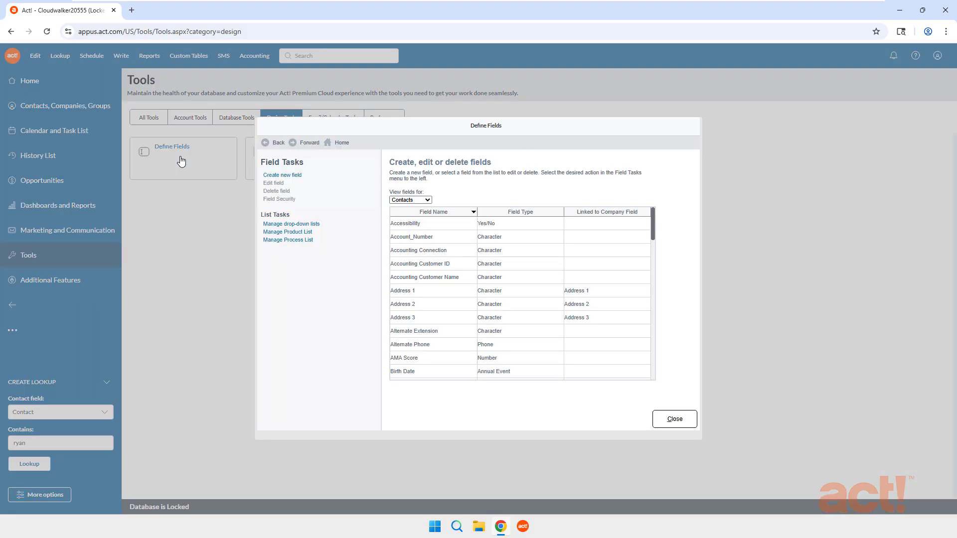
{"action": "left_click", "coordinate": [430, 201]}
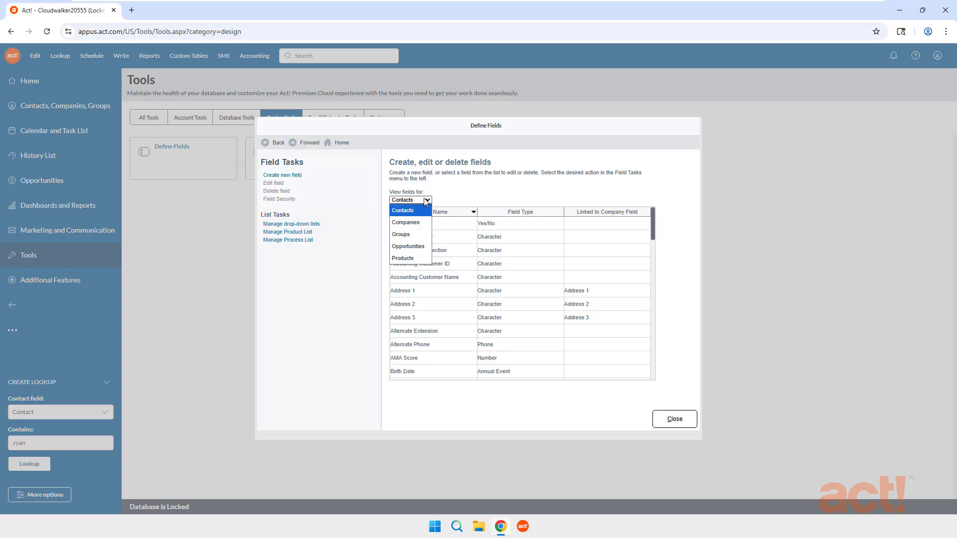
{"action": "left_click", "coordinate": [413, 211]}
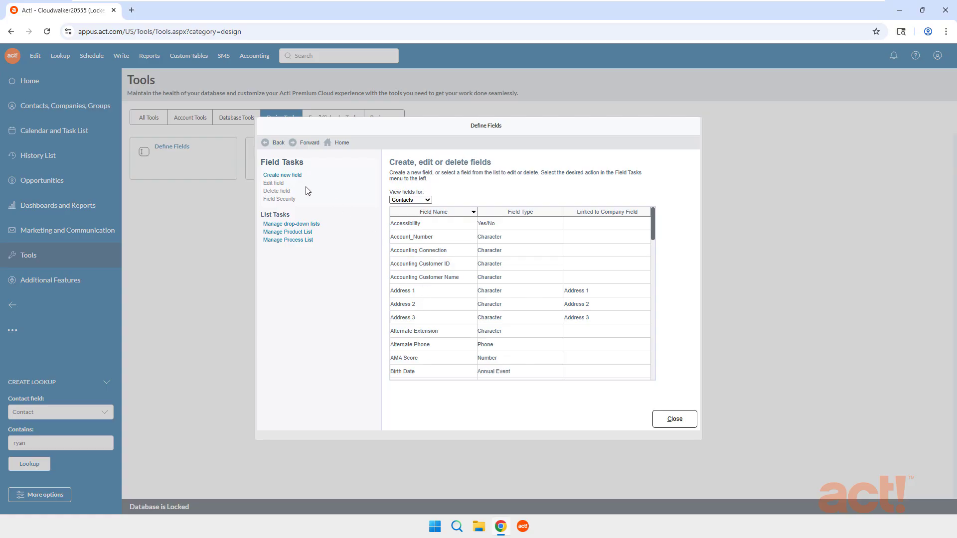
Step: Create a new contact field named Age with the Calculated data type
{"action": "left_click", "coordinate": [292, 176]}
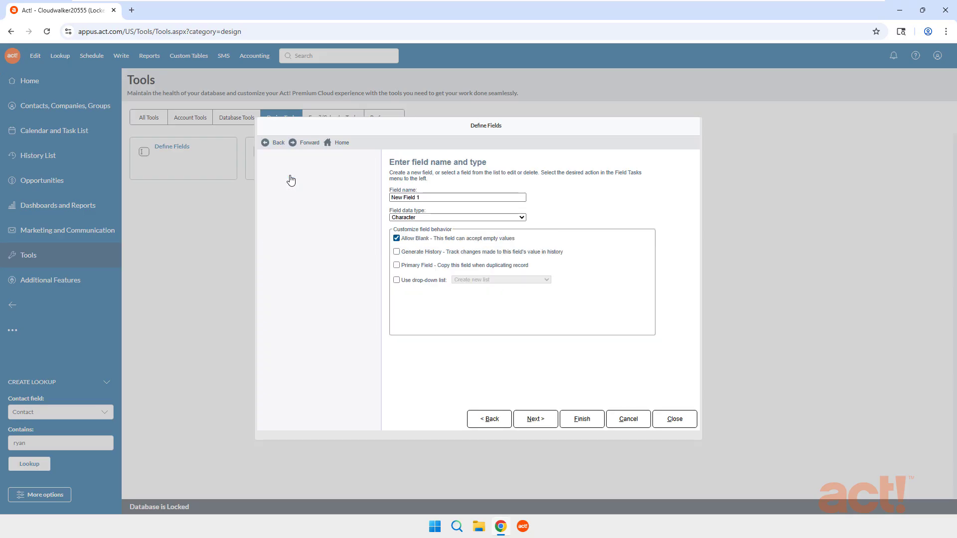
{"action": "left_click_drag", "start_coordinate": [390, 199], "coordinate": [441, 211]}
{"action": "type", "text": "Age"}
{"action": "left_click", "coordinate": [426, 217]}
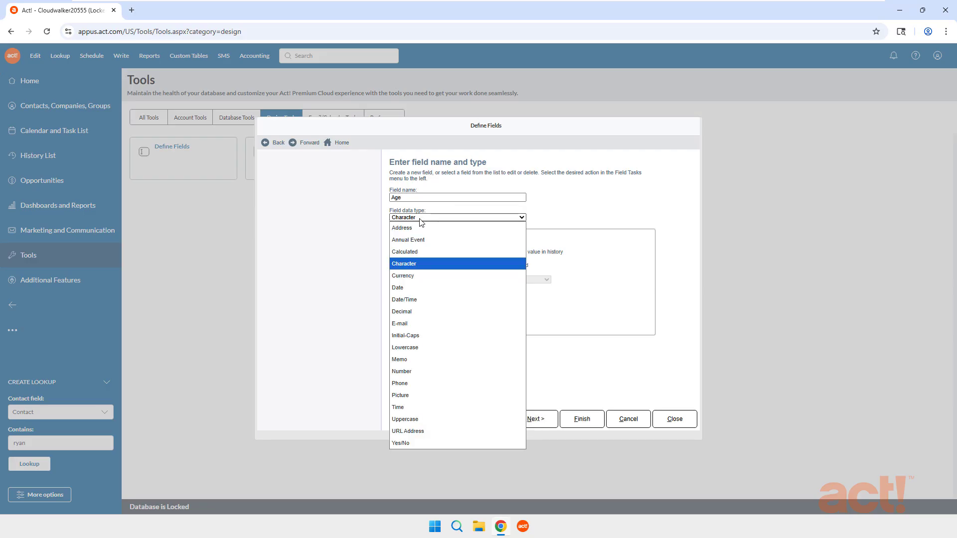
{"action": "left_click", "coordinate": [416, 253]}
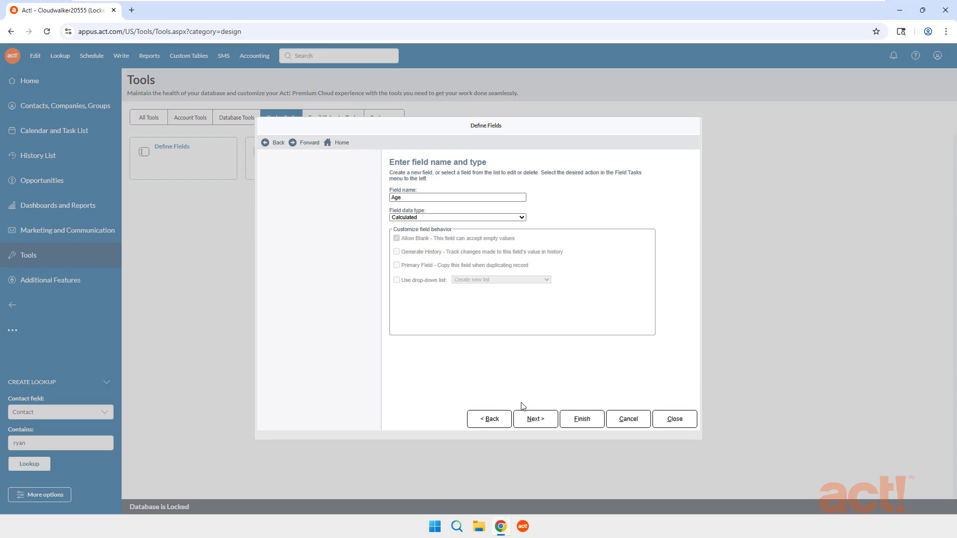
Step: Configure Age as a Date calculation of years since Birth Date, finish the field, and close Define Fields
{"action": "left_click", "coordinate": [532, 418]}
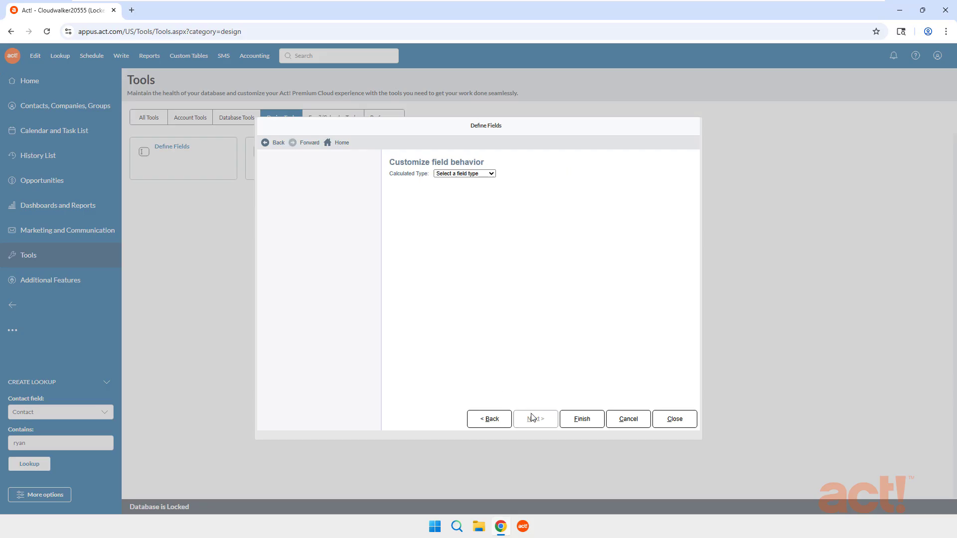
{"action": "left_click", "coordinate": [492, 175]}
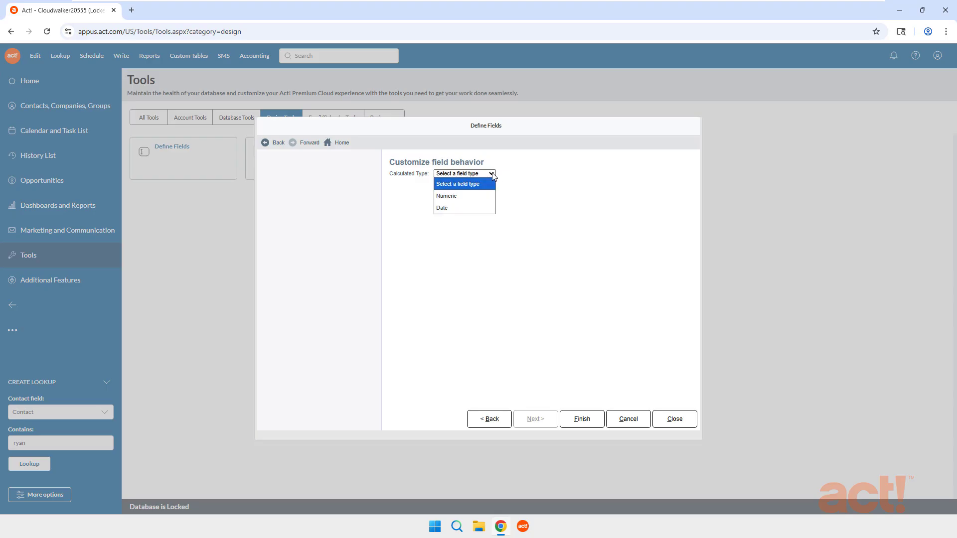
{"action": "left_click", "coordinate": [466, 210]}
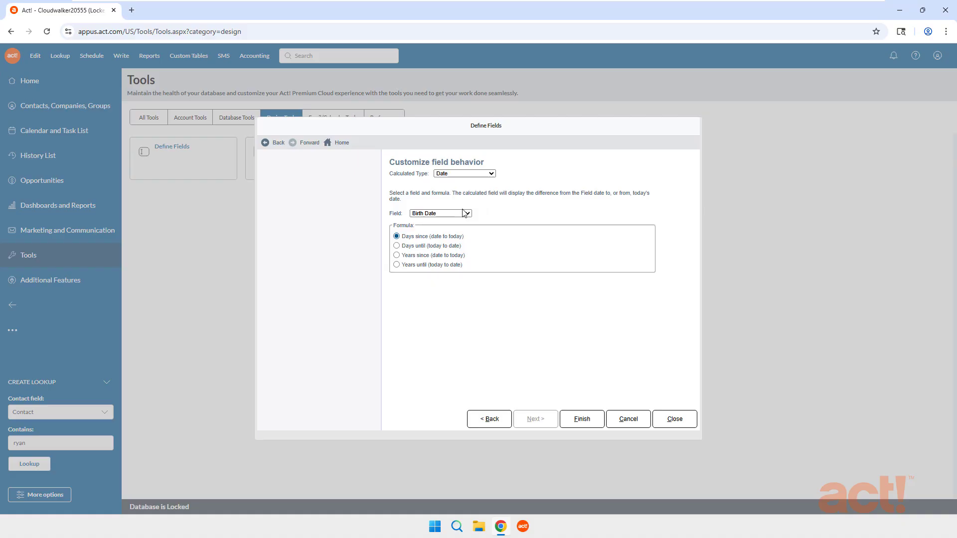
{"action": "left_click", "coordinate": [432, 214]}
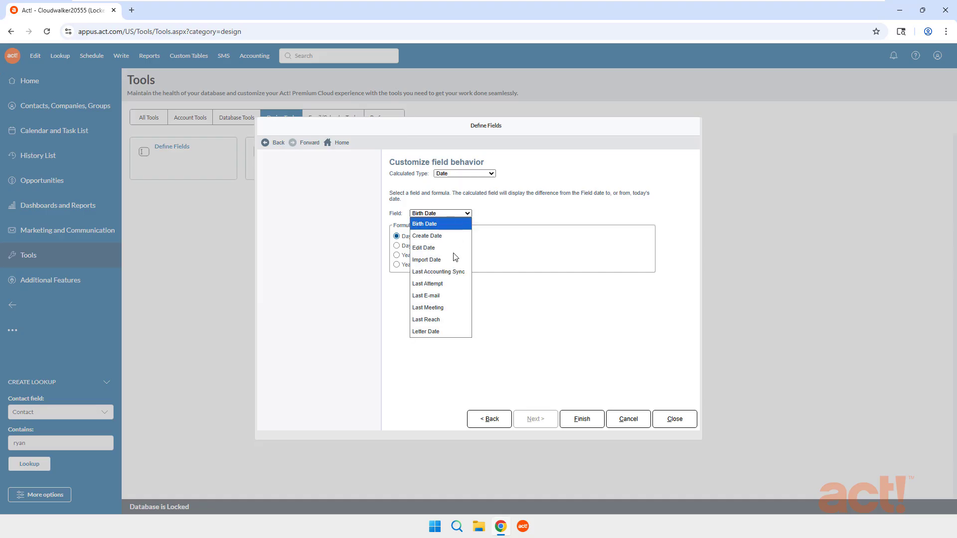
{"action": "left_click", "coordinate": [453, 225]}
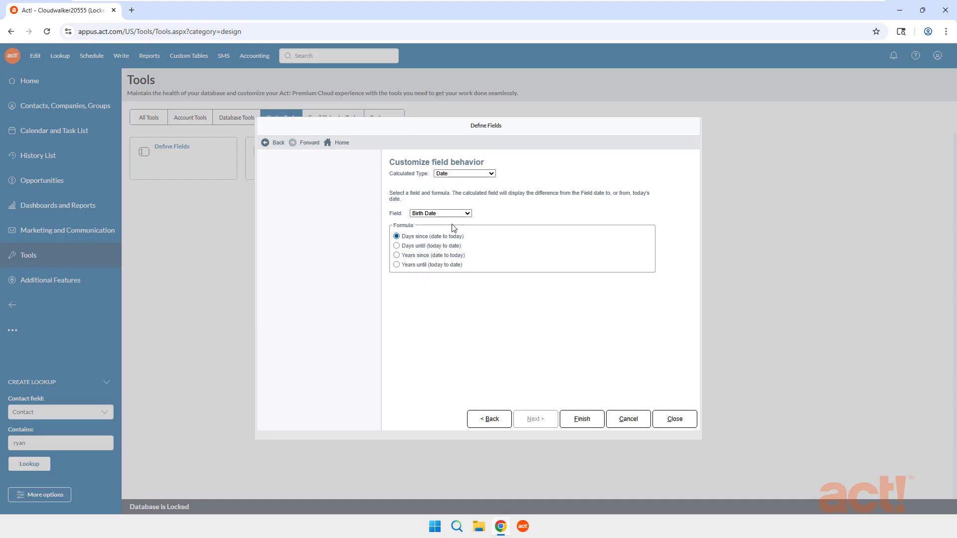
{"action": "left_click", "coordinate": [397, 256]}
{"action": "left_click", "coordinate": [588, 422]}
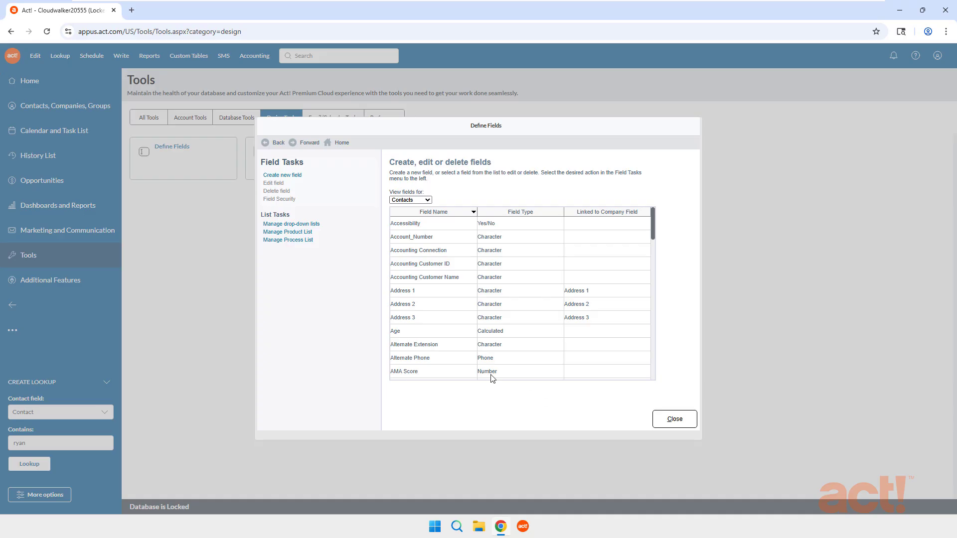
{"action": "left_click", "coordinate": [441, 331]}
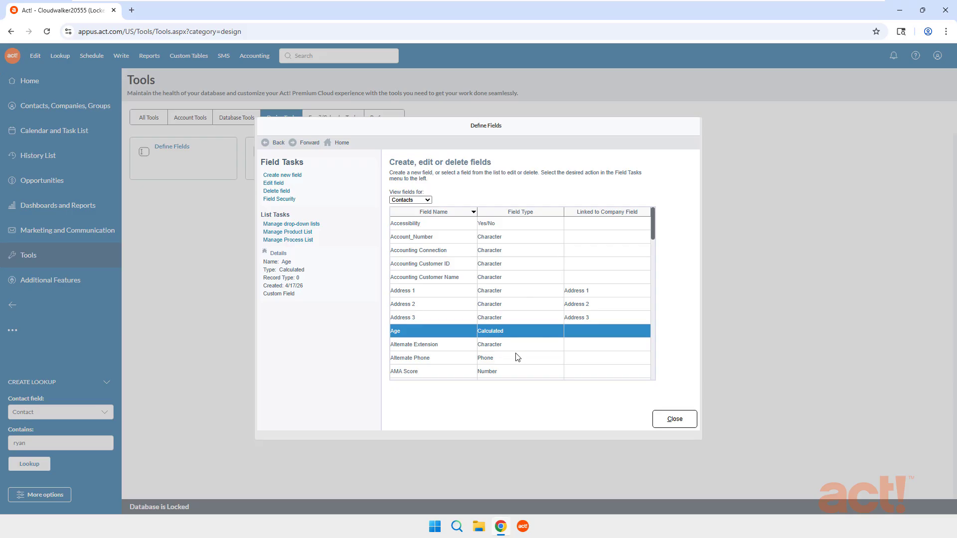
{"action": "left_click", "coordinate": [677, 422]}
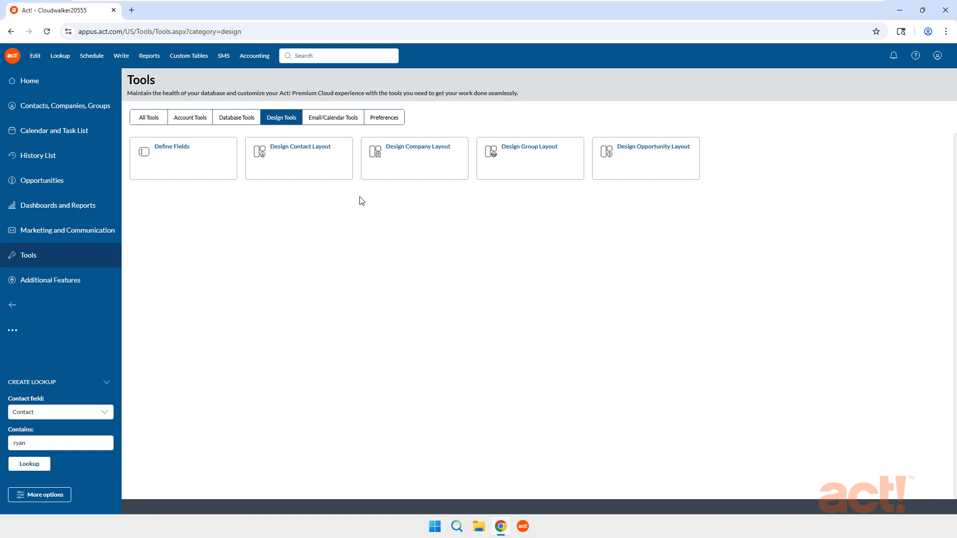
Step: Open the contact layout designer maximized on the Personal Info tab
{"action": "left_click", "coordinate": [291, 163]}
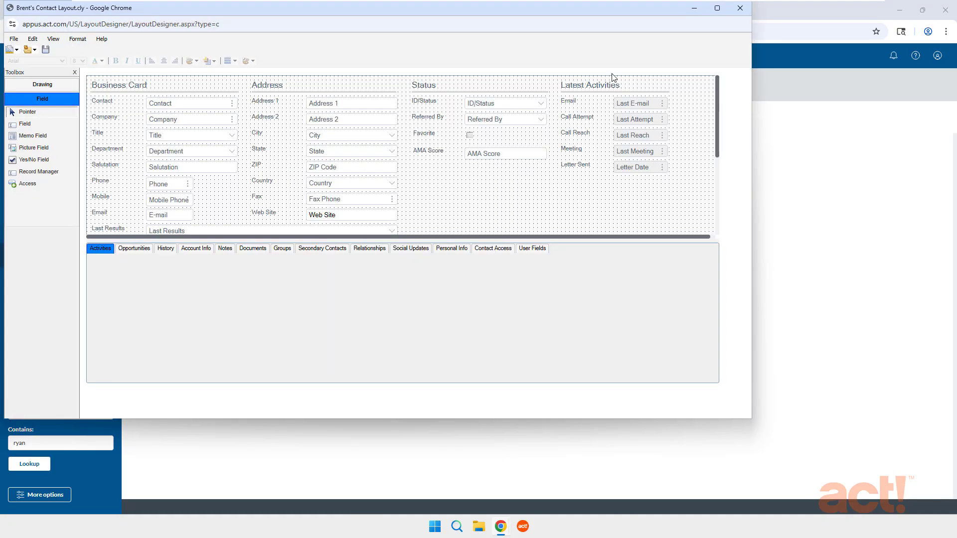
{"action": "left_click", "coordinate": [717, 8]}
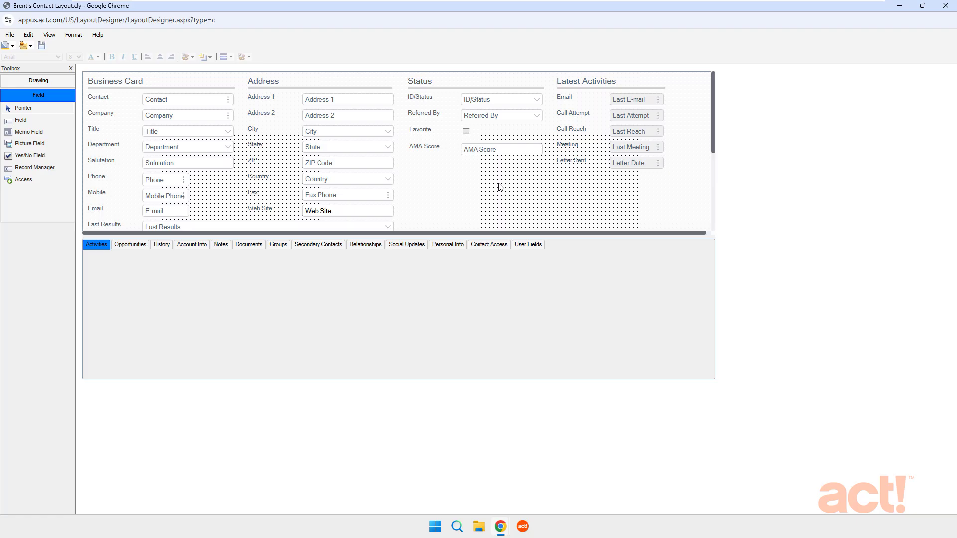
{"action": "left_click", "coordinate": [448, 247]}
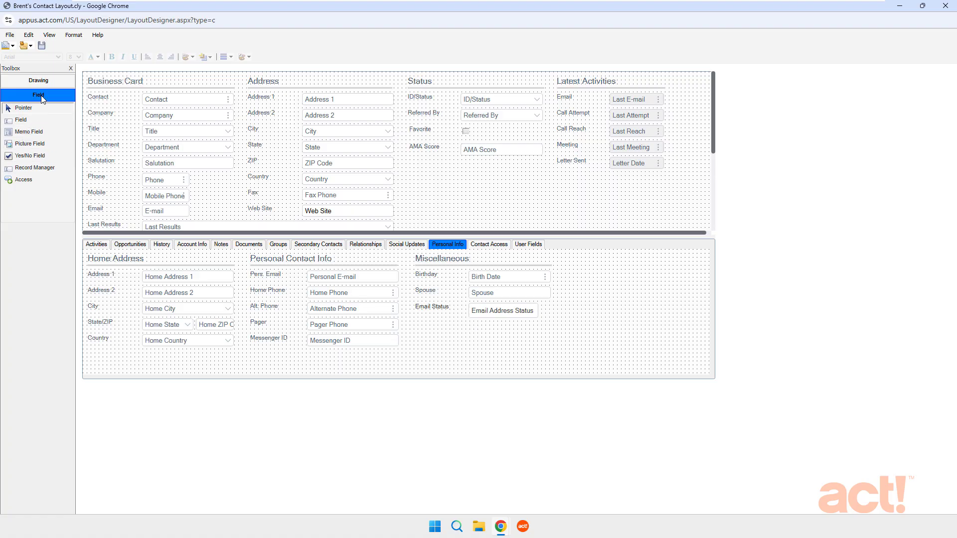
Step: Add the Age field with a label under Email Status, moving the label in line with the other labels
{"action": "left_click", "coordinate": [30, 124]}
{"action": "left_click_drag", "start_coordinate": [471, 322], "coordinate": [507, 333]}
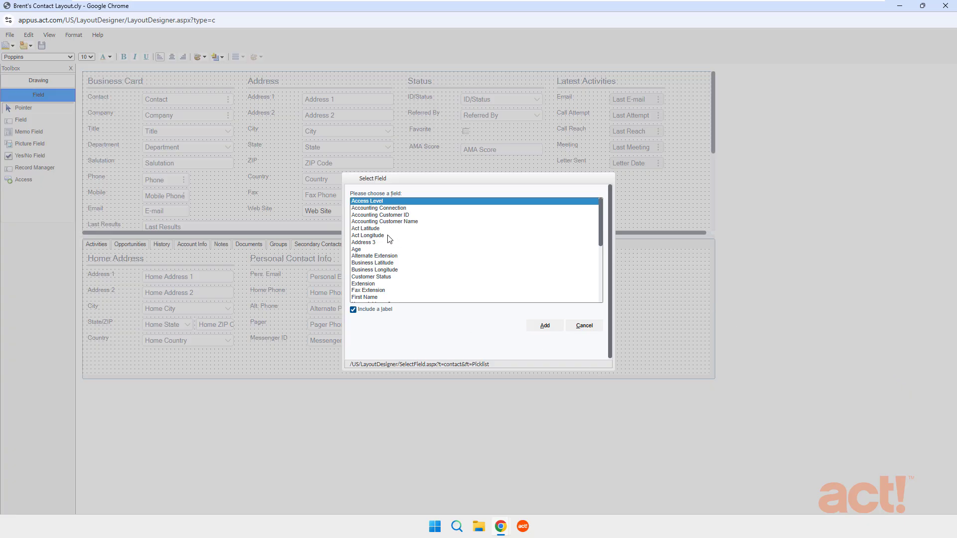
{"action": "left_click", "coordinate": [365, 251]}
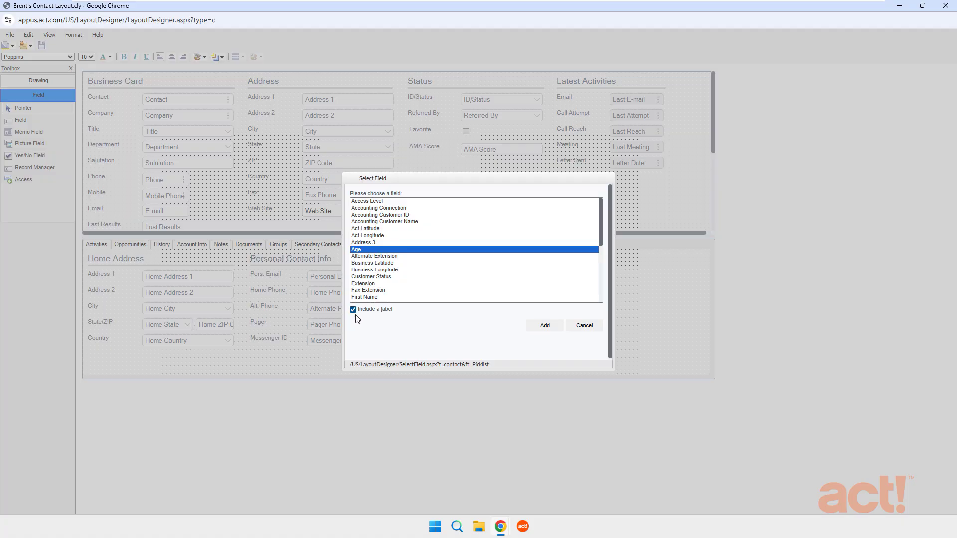
{"action": "left_click", "coordinate": [548, 329]}
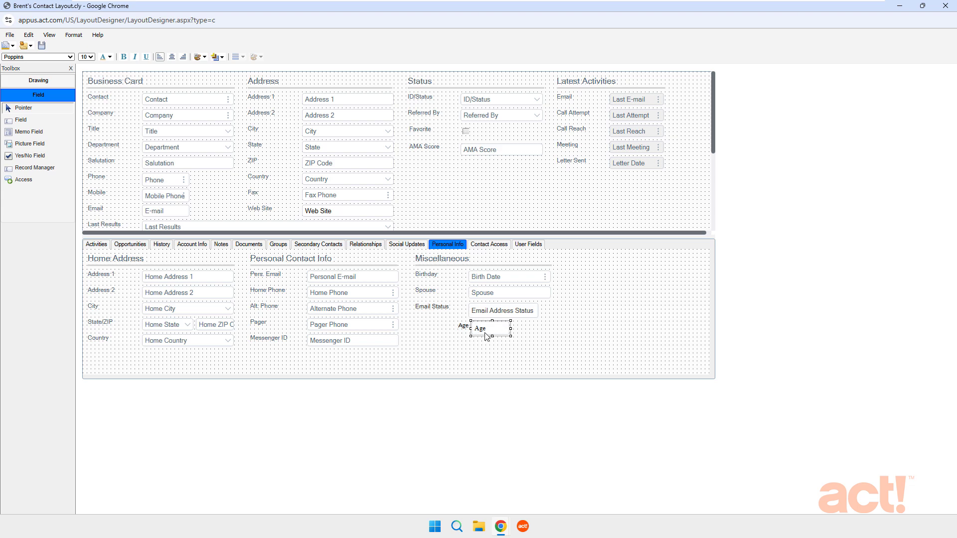
{"action": "left_click", "coordinate": [463, 326]}
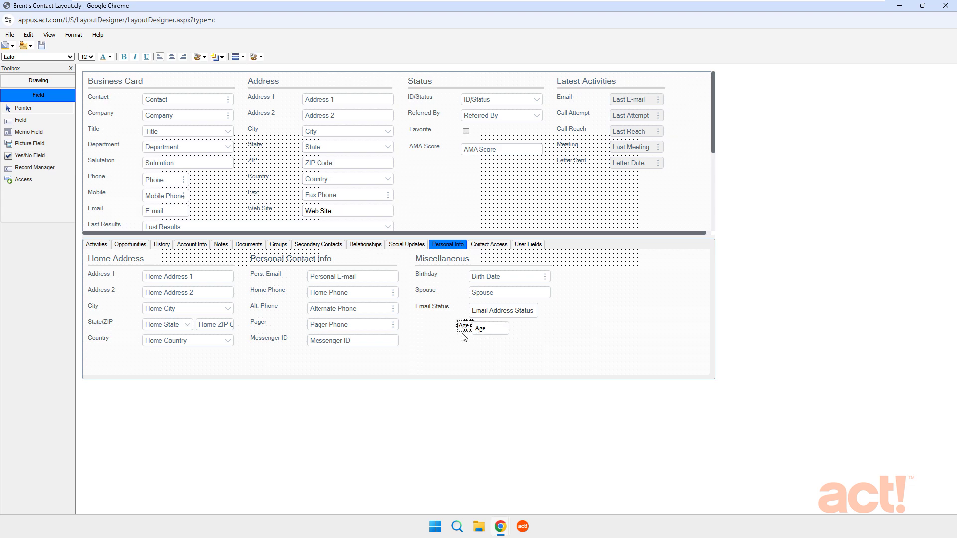
{"action": "left_click_drag", "start_coordinate": [464, 326], "coordinate": [424, 324]}
Step: Save the contact layout and exit the layout designer
{"action": "left_click", "coordinate": [43, 47]}
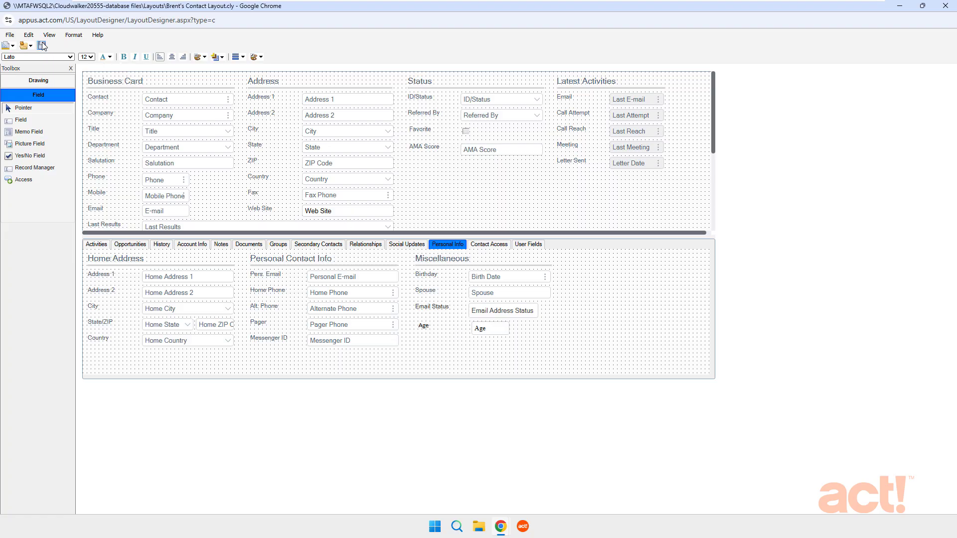
{"action": "left_click", "coordinate": [9, 35]}
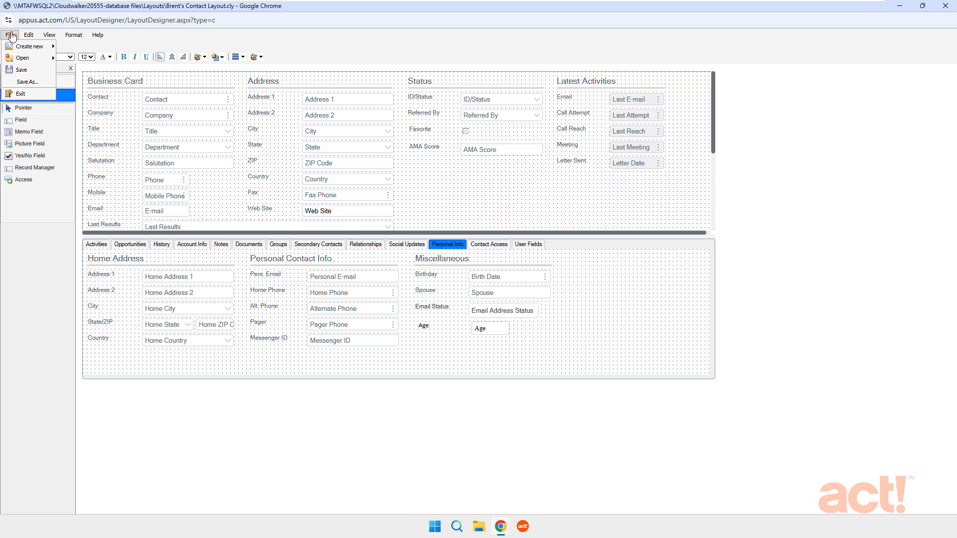
{"action": "left_click", "coordinate": [22, 94]}
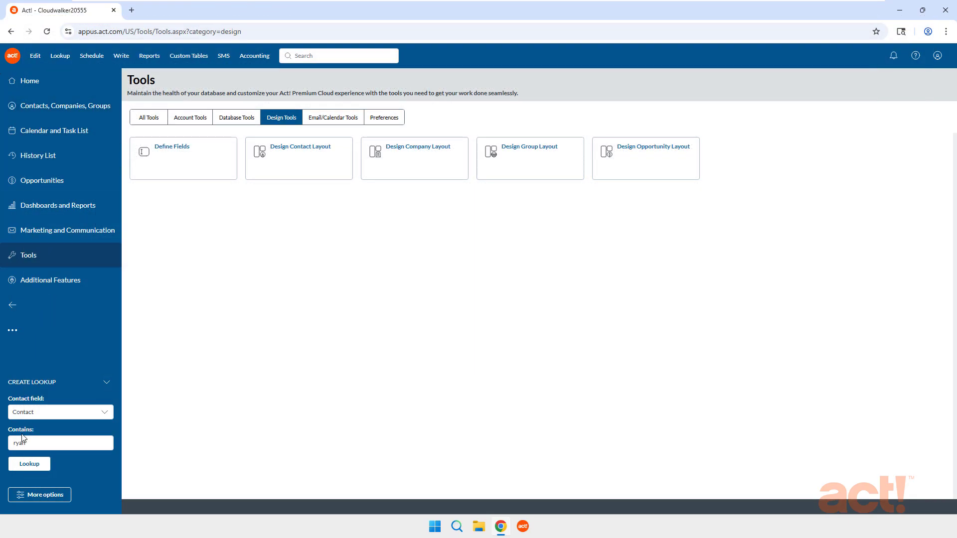
Step: Rerun the contact lookup and open the first matching contact's record
{"action": "left_click", "coordinate": [28, 466]}
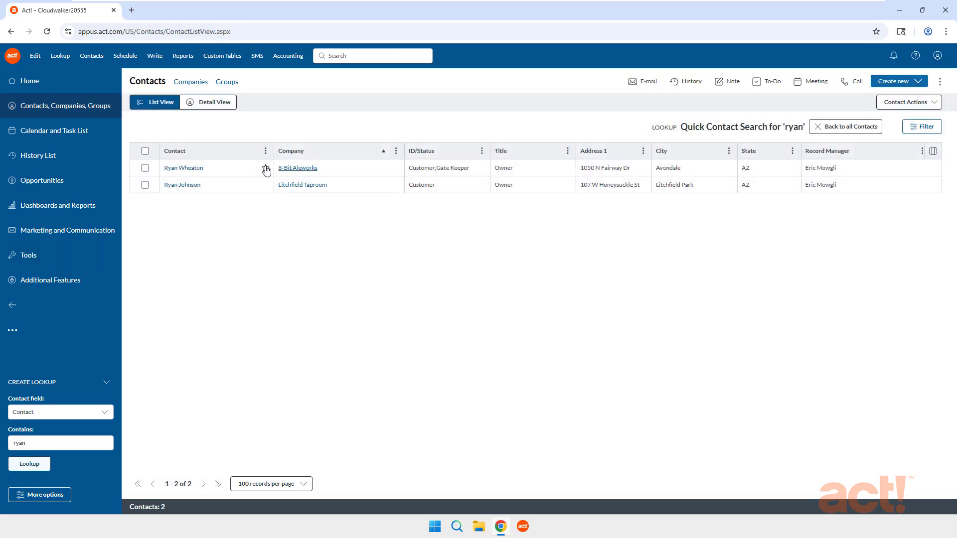
{"action": "left_click", "coordinate": [188, 169]}
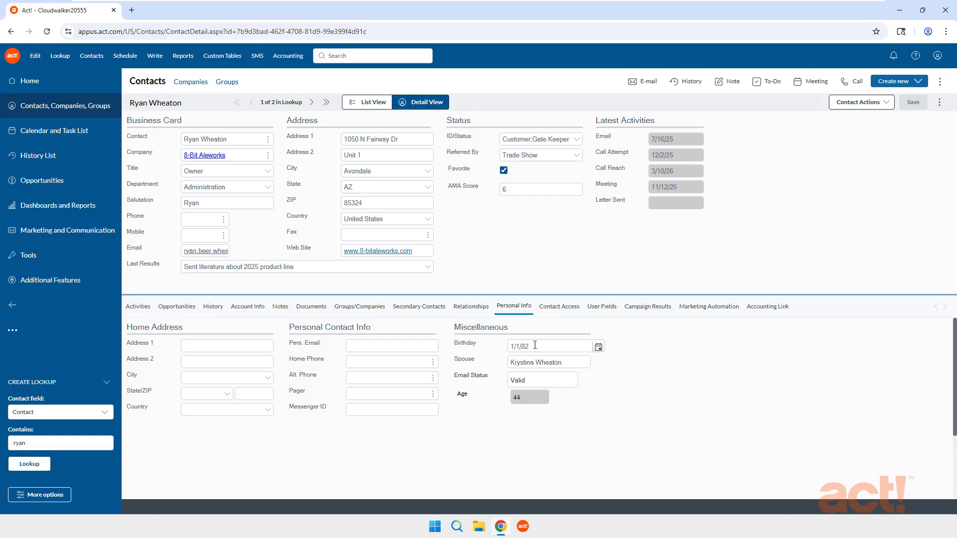
Step: Change the year of the contact's birthday and save the record
{"action": "left_click_drag", "start_coordinate": [532, 346], "coordinate": [527, 346]}
{"action": "type", "text": "5"}
{"action": "left_click", "coordinate": [914, 102]}
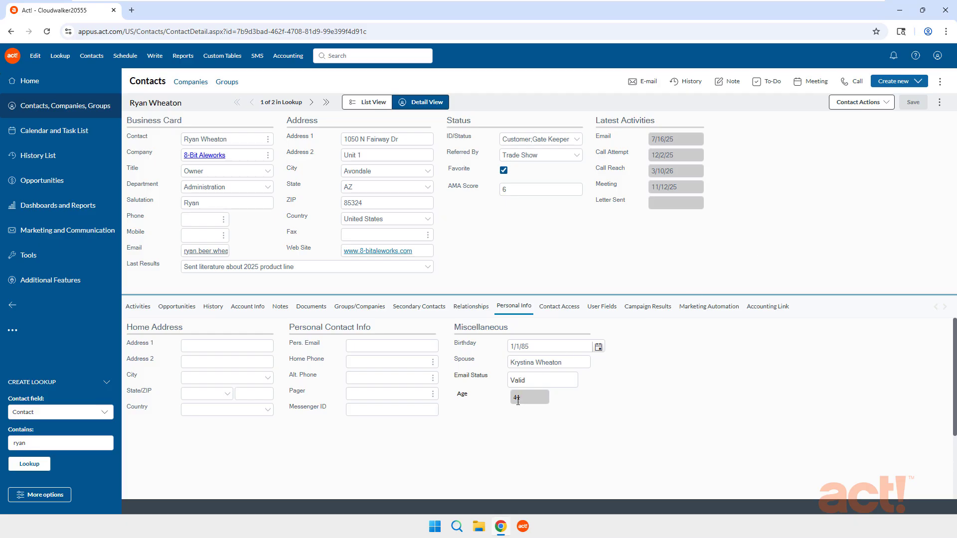